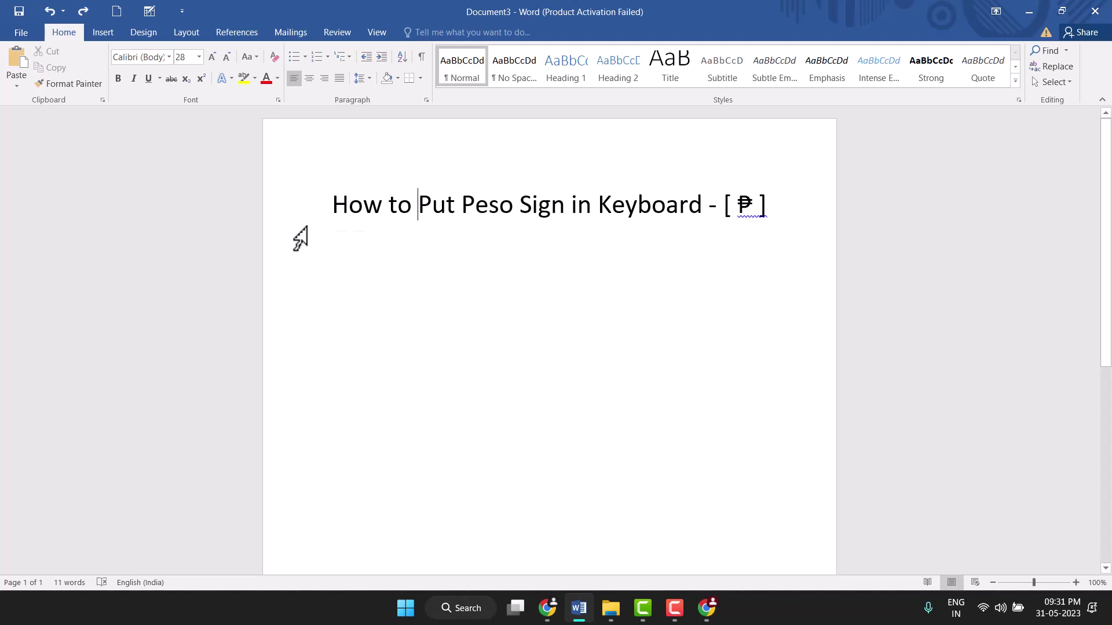
- Place the insertion point on the empty line below the peso-sign title
key("Left")
triple_click(426, 277)
left_click(424, 287)
double_click(409, 278)
- Open More Symbols from the Insert tab's Symbol gallery
left_click(103, 35)
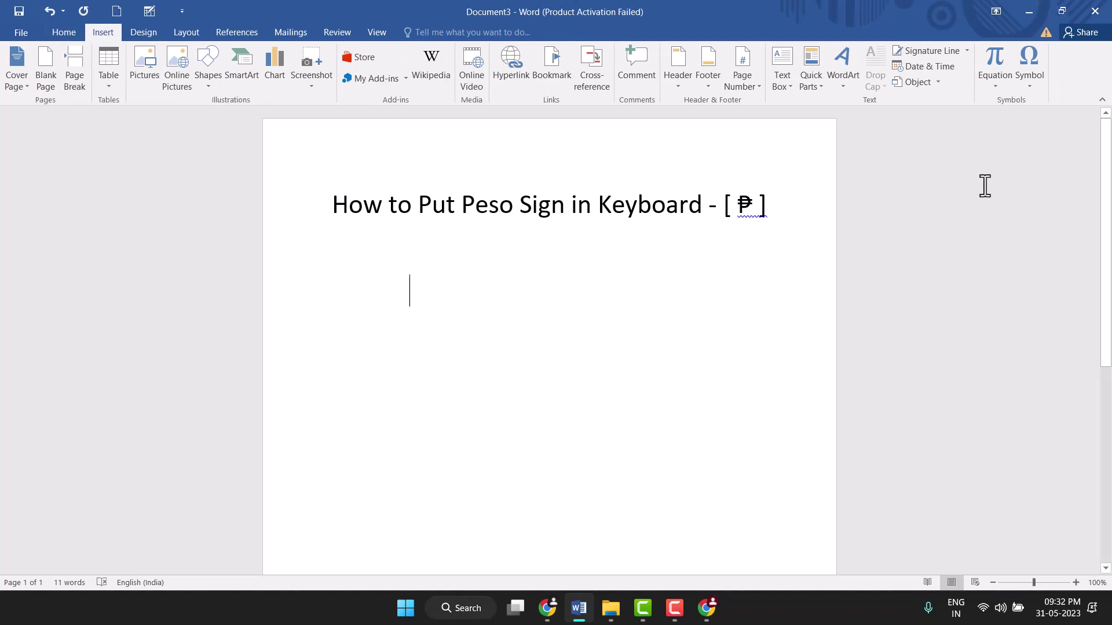
left_click(1037, 77)
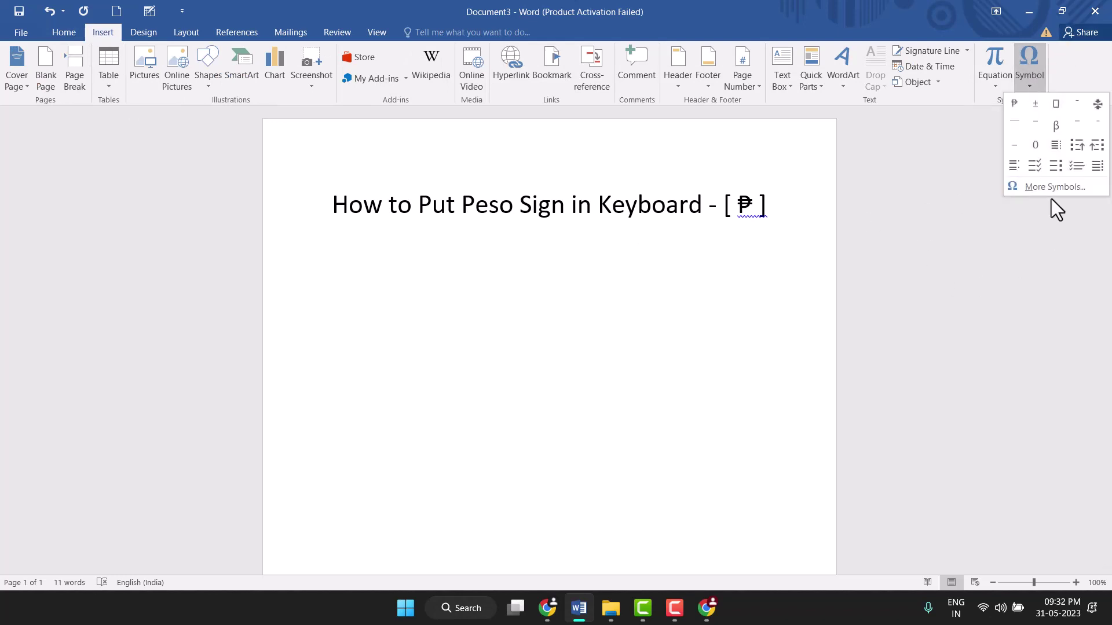
left_click(1042, 186)
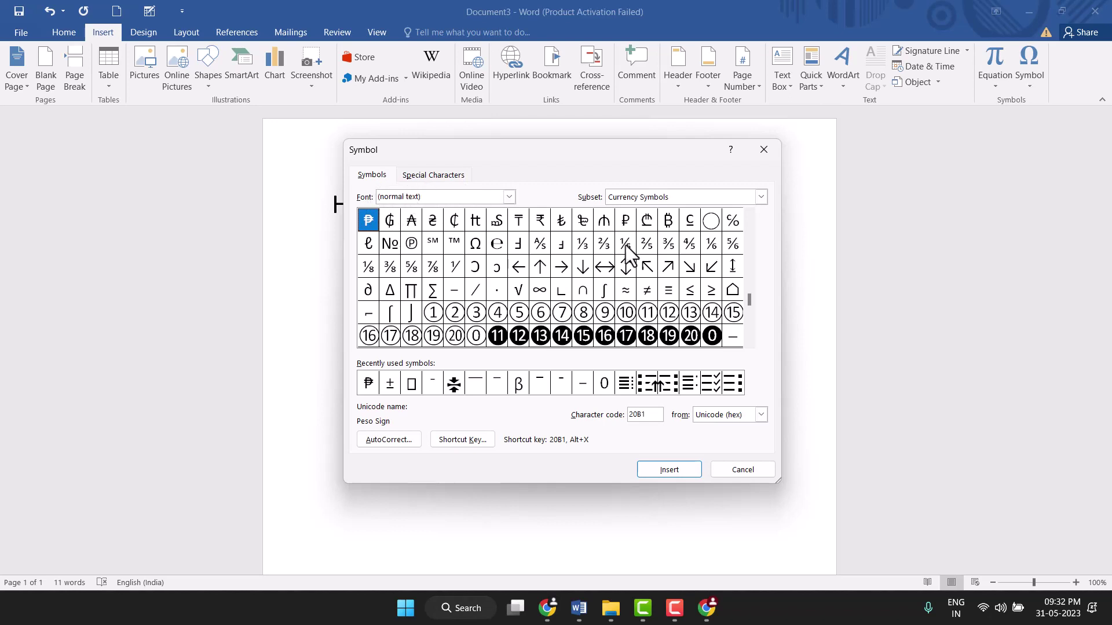
- Insert the Peso Sign, character code 20B1, from the Symbol dialog, then close it
left_click_drag(651, 415, 618, 415)
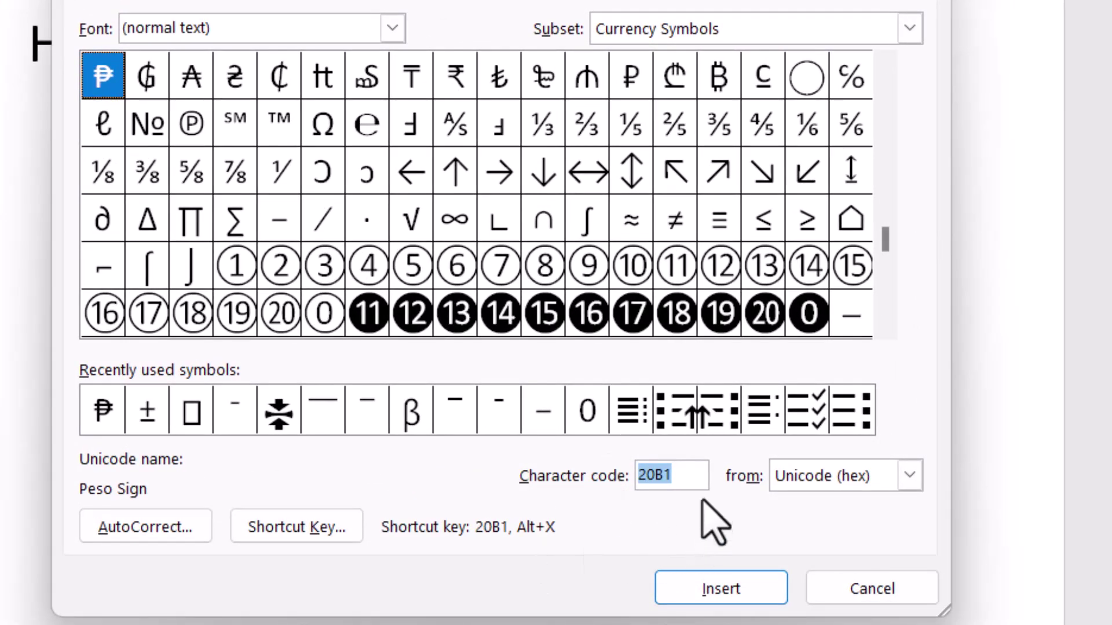
left_click(690, 473)
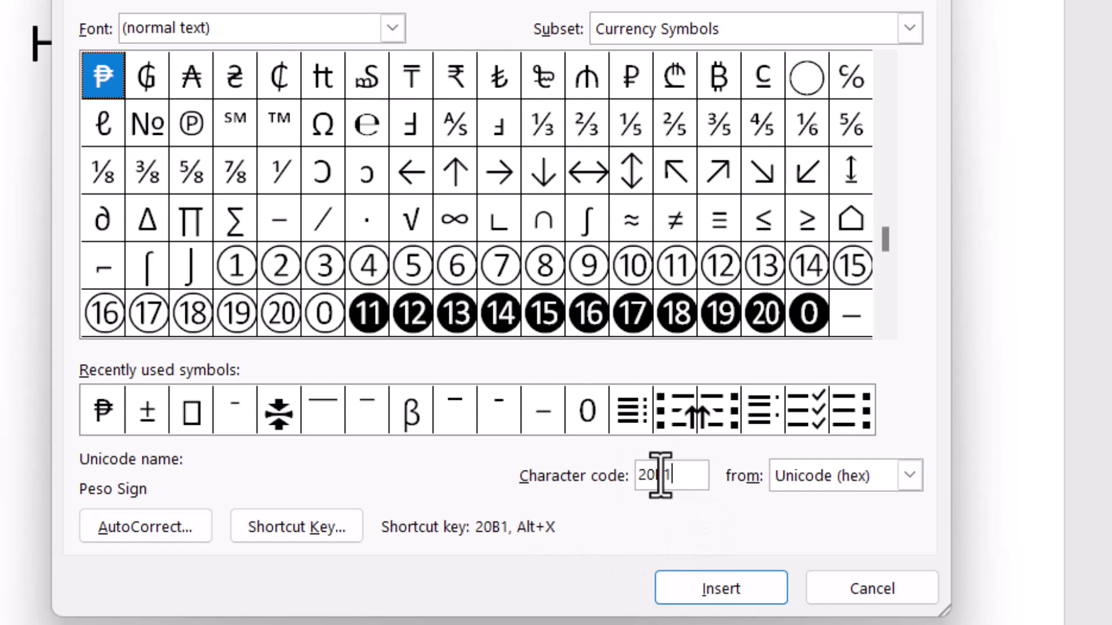
left_click_drag(687, 476, 627, 478)
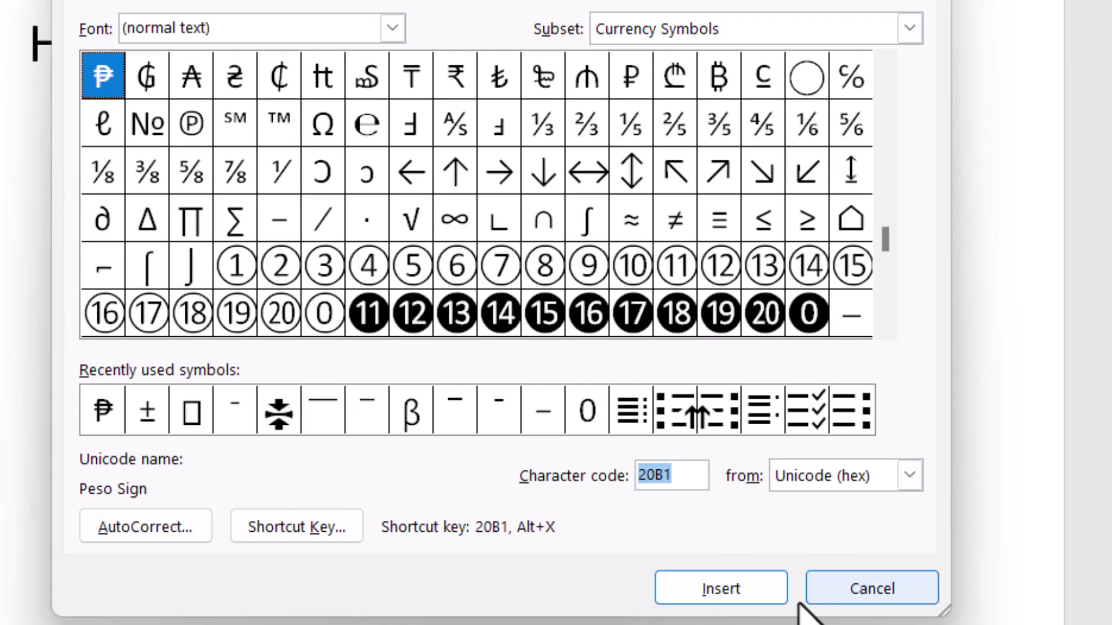
left_click(729, 595)
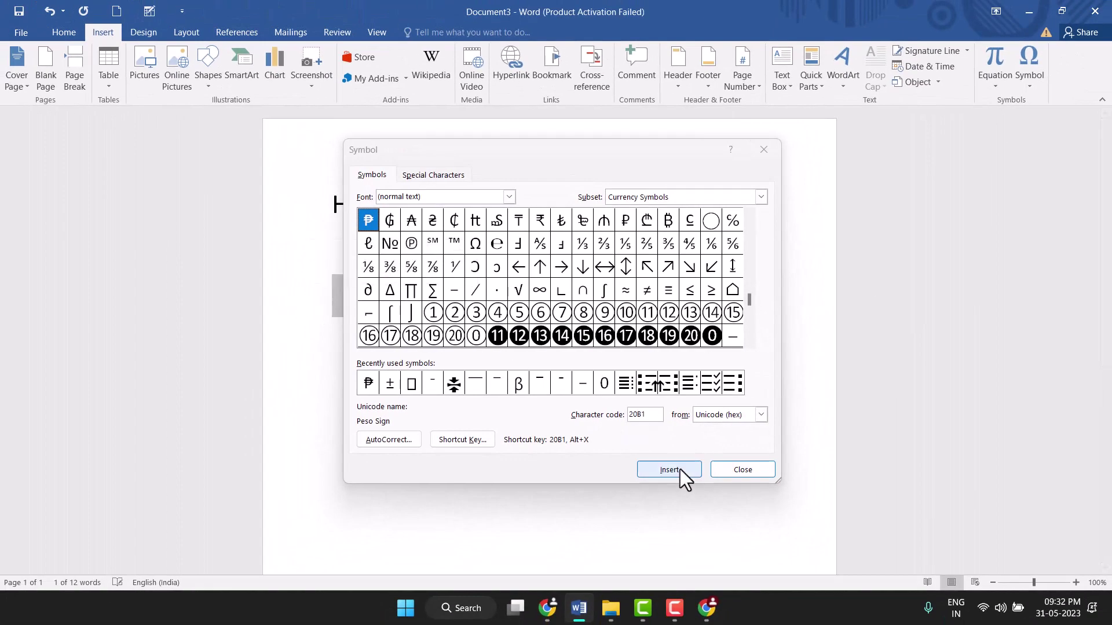
left_click(752, 470)
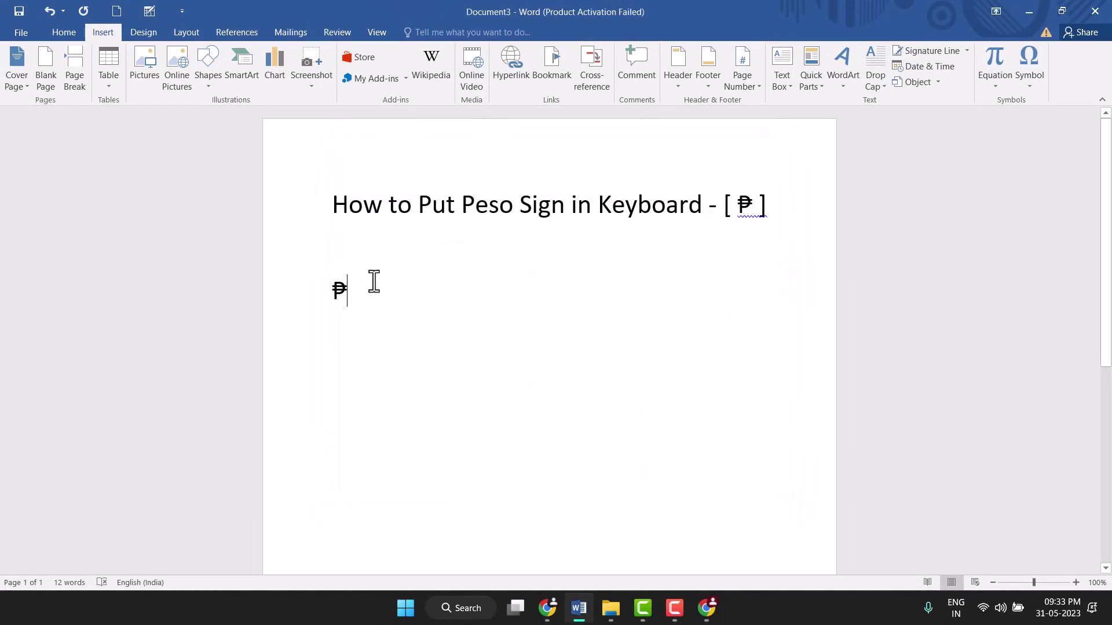
- Make the peso sign 48 pt, add a new line beneath it, and switch to Chrome
left_click_drag(372, 287, 322, 282)
key("ctrl+c")
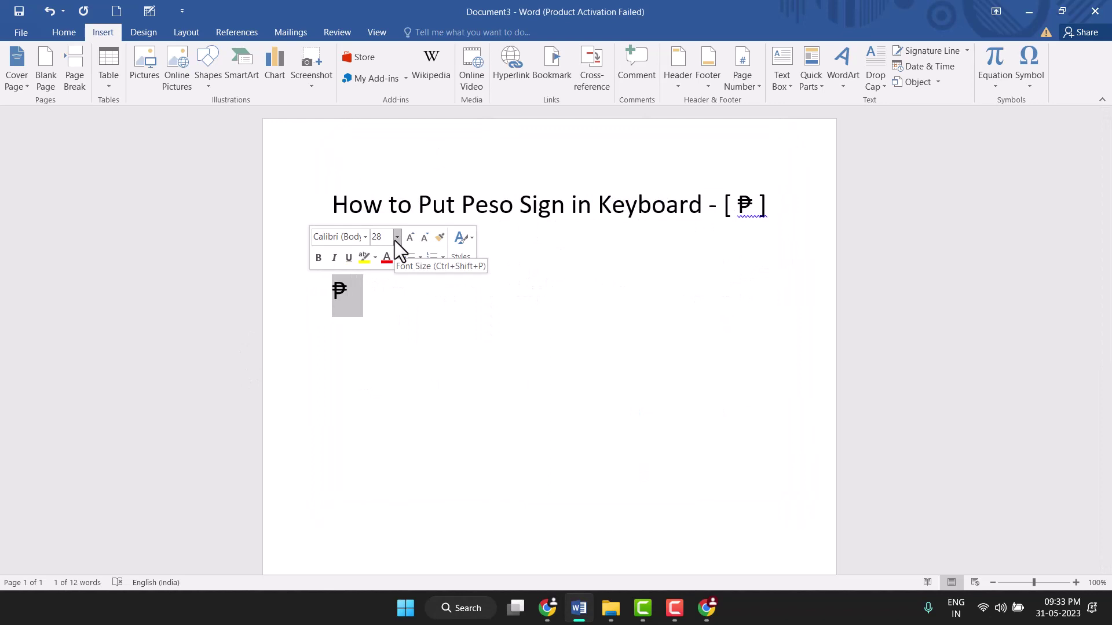
left_click(397, 237)
left_click(381, 448)
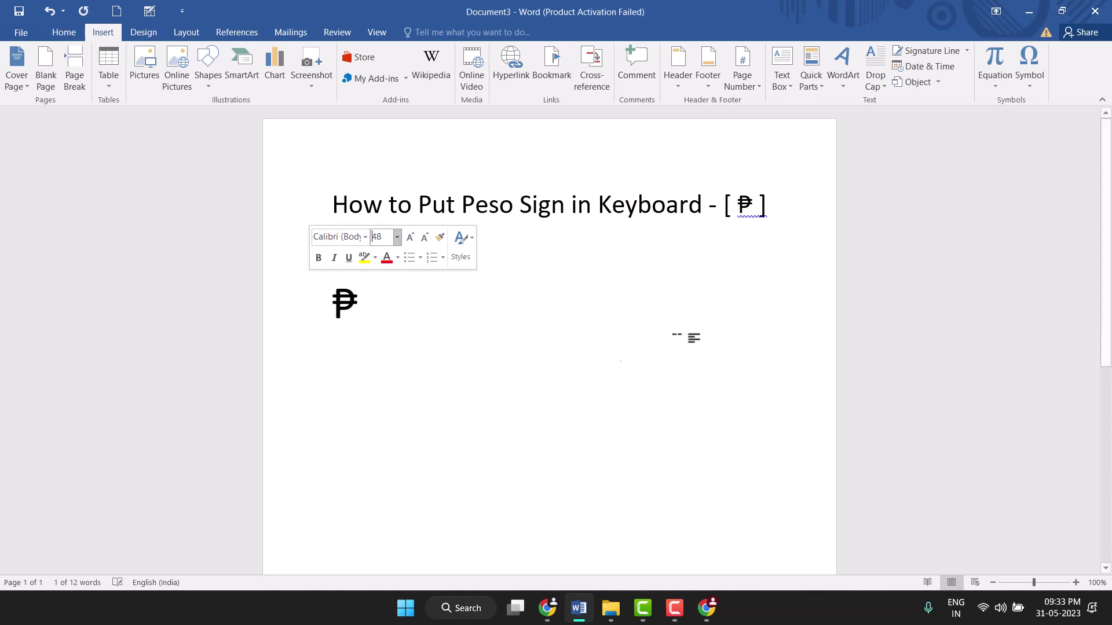
left_click(481, 270)
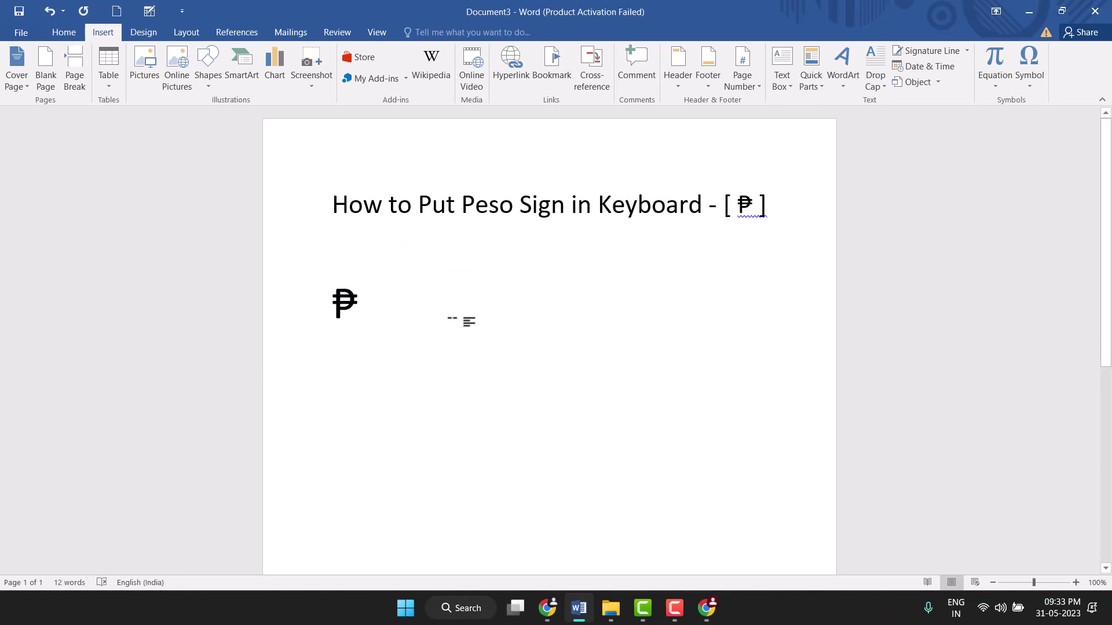
key("Return")
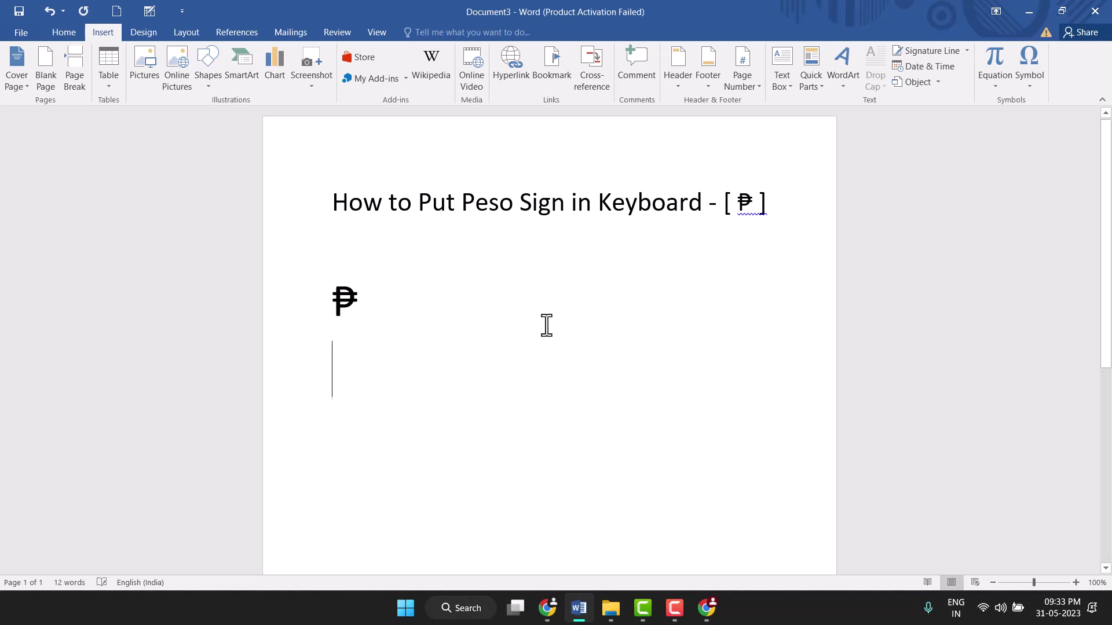
scroll(545, 331, "down", 1)
scroll(545, 339, "down", 1)
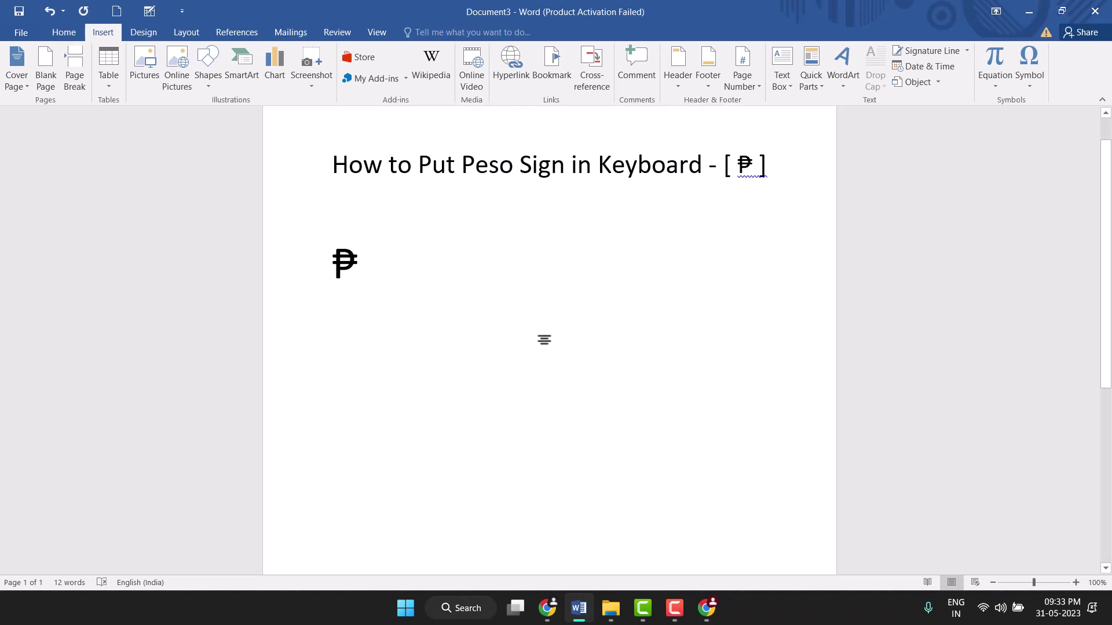
left_click(709, 609)
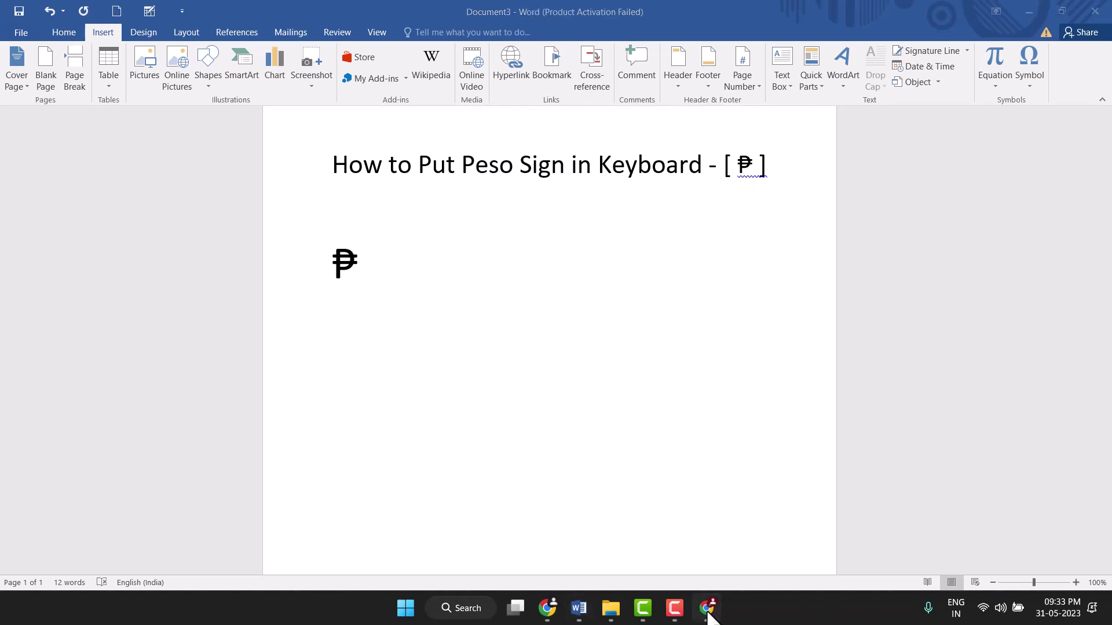
- Search Google for 'peso symbol', copy the ₱ sign, and return to Word
left_click(147, 36)
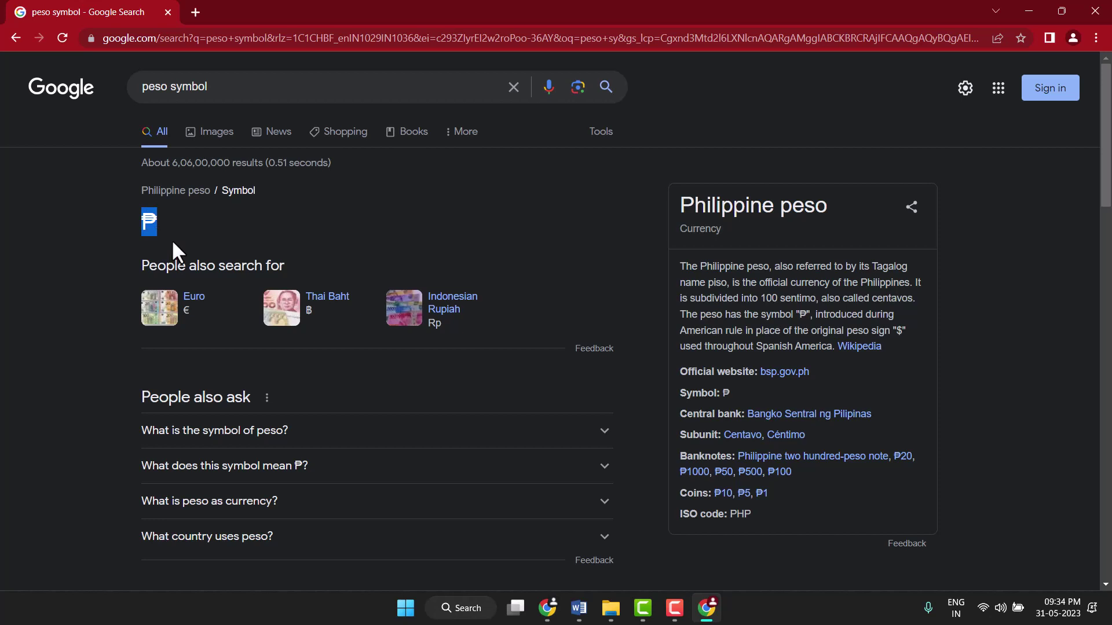
left_click(578, 608)
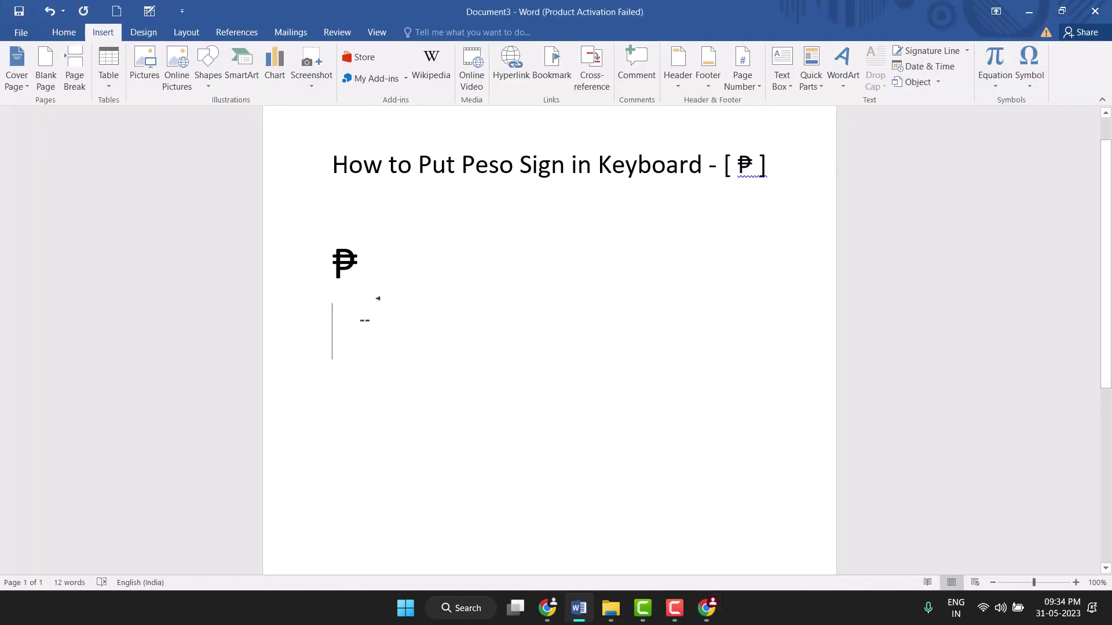
- Paste the copied ₱ using Keep Text Only, then place the cursor lower on the page
key("ctrl+v")
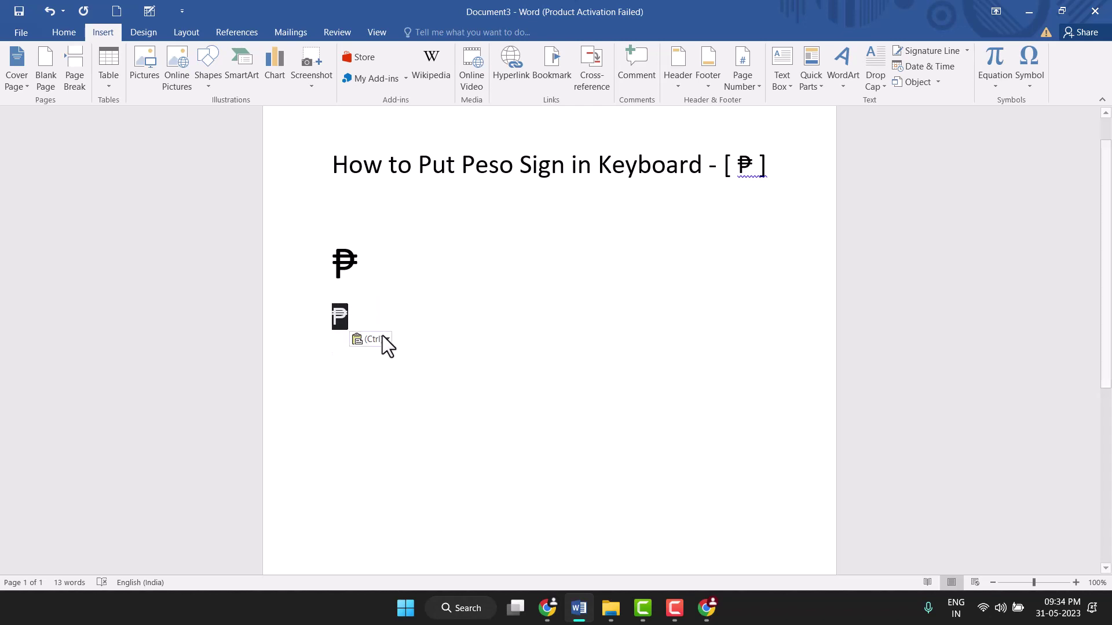
left_click(388, 340)
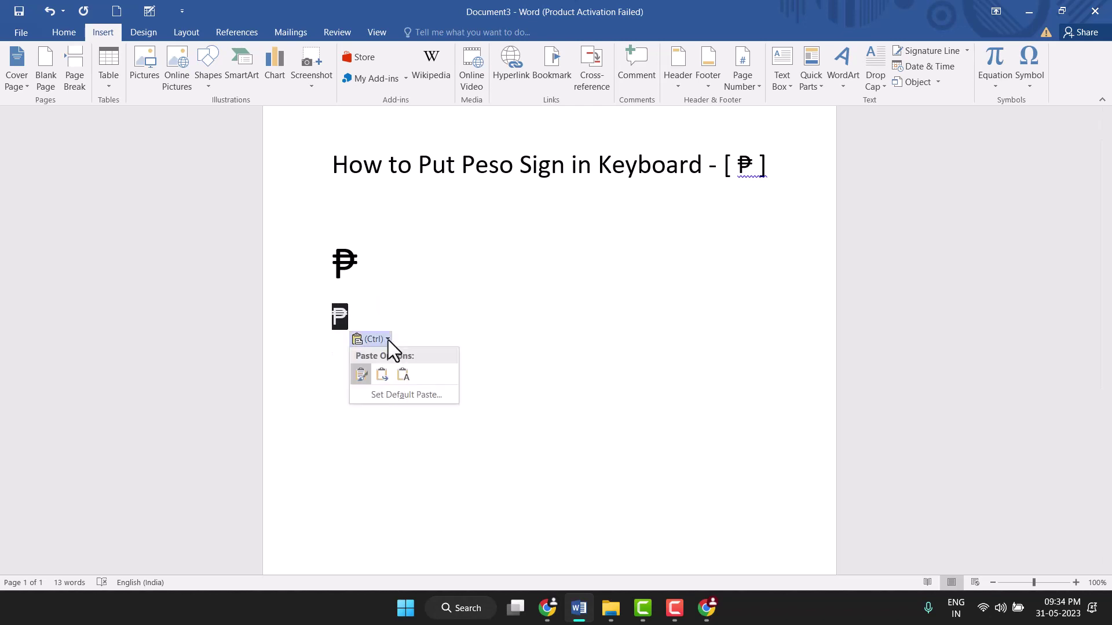
left_click(406, 372)
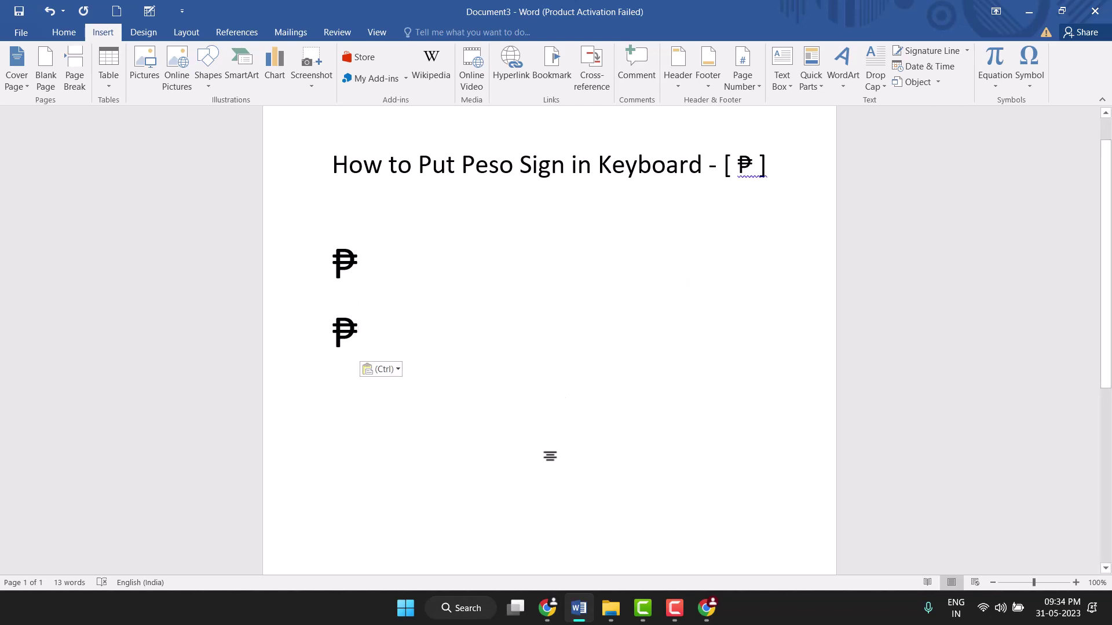
double_click(550, 457)
- Type 20b1 on a new line, convert it to ₱ with Alt+X, and add a line
key("ctrl+v")
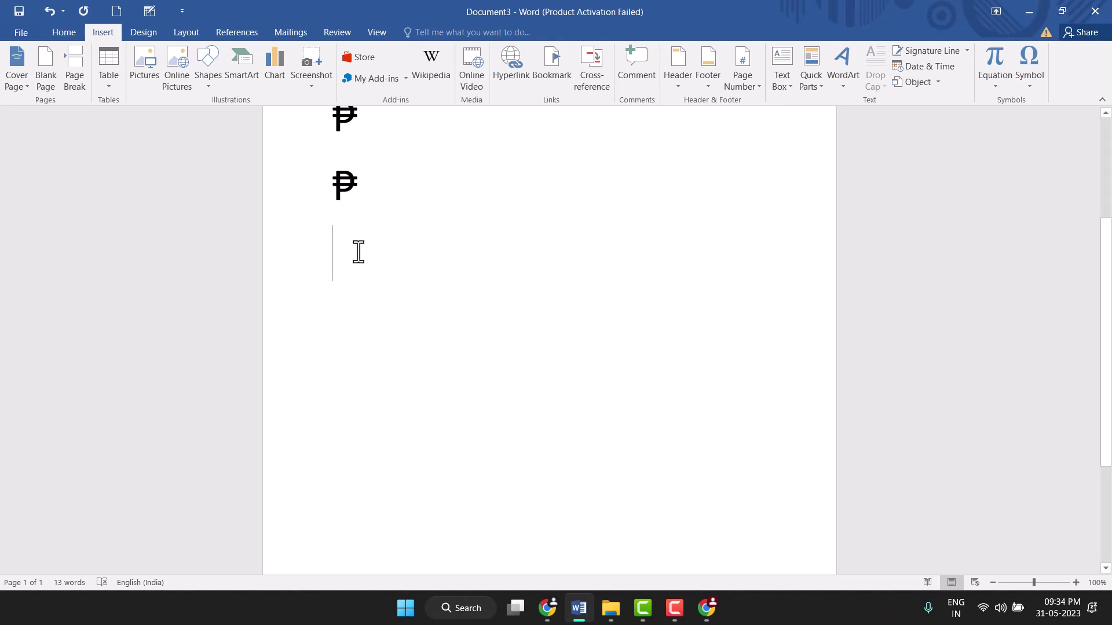
type("2")
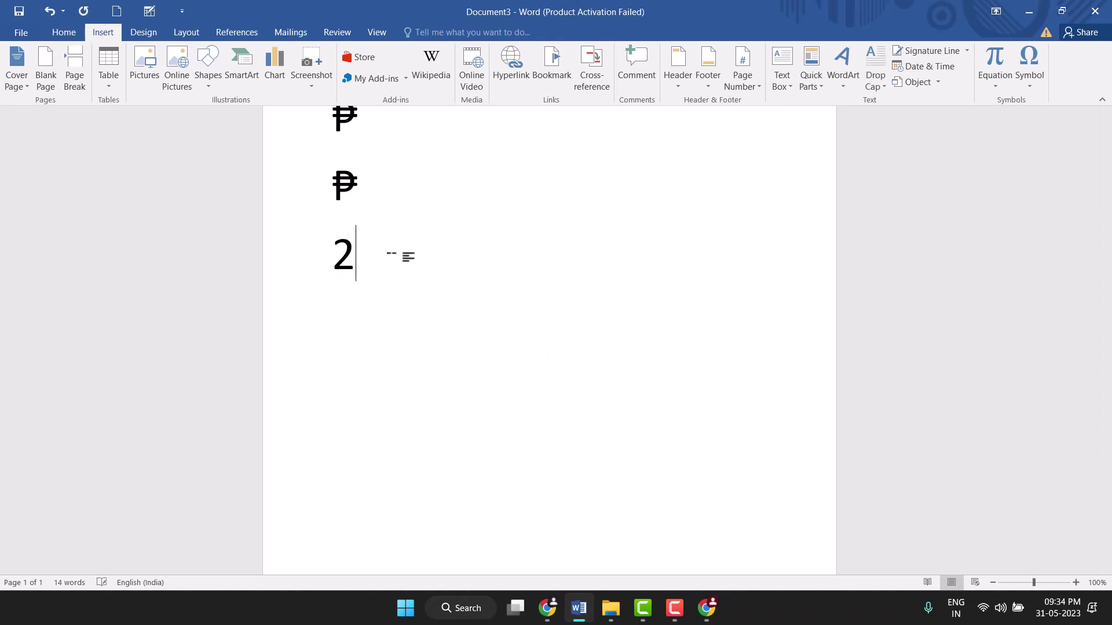
type("0b")
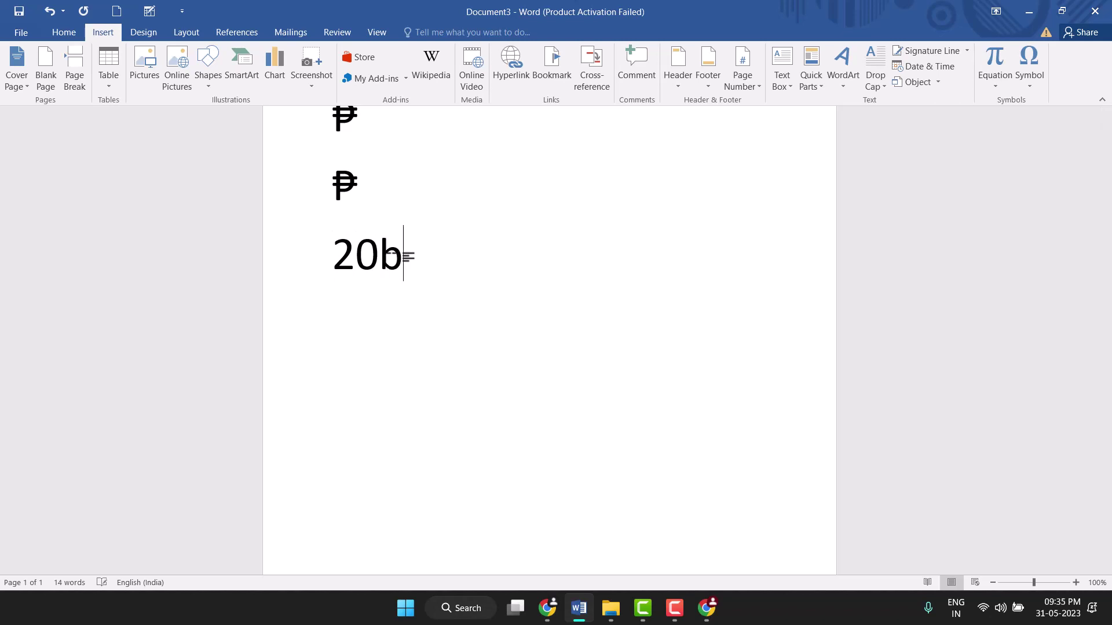
type("1")
key("alt+x")
scroll(406, 287, "up", 3)
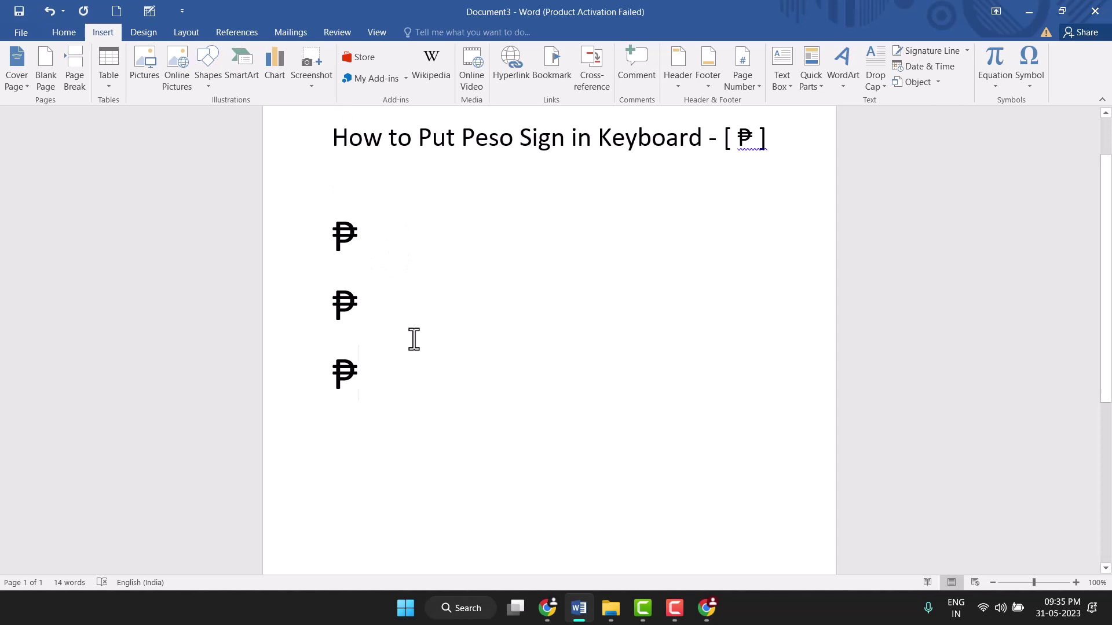
key("Return")
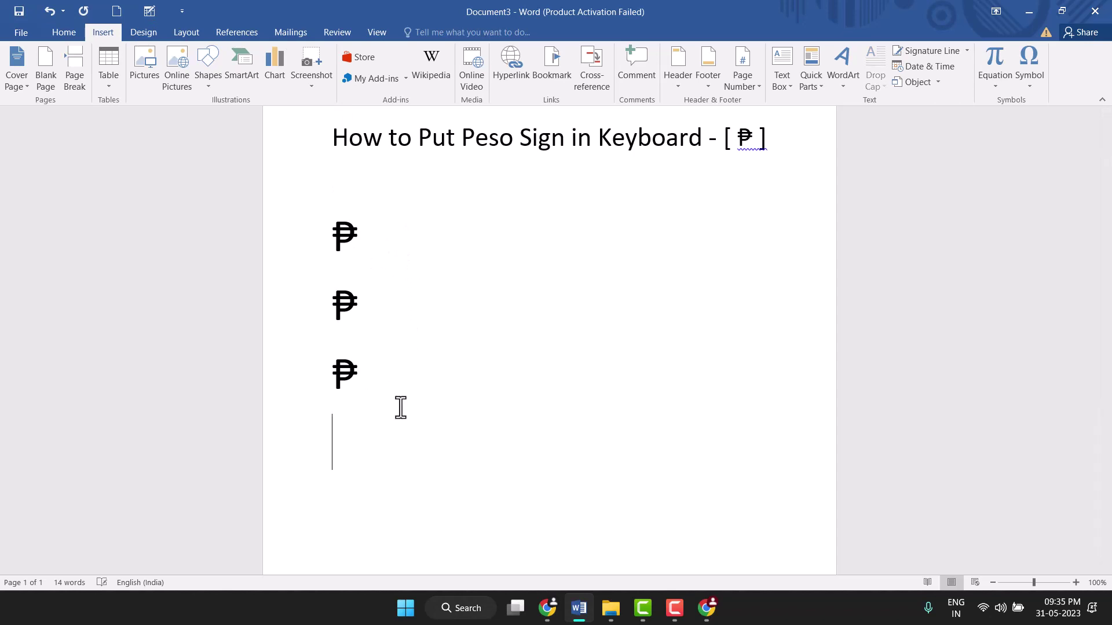
scroll(399, 406, "down", 3)
- Delete the blank paragraph beneath the third ₱ sign with Backspace
key("BackSpace")
scroll(380, 308, "up", 3)
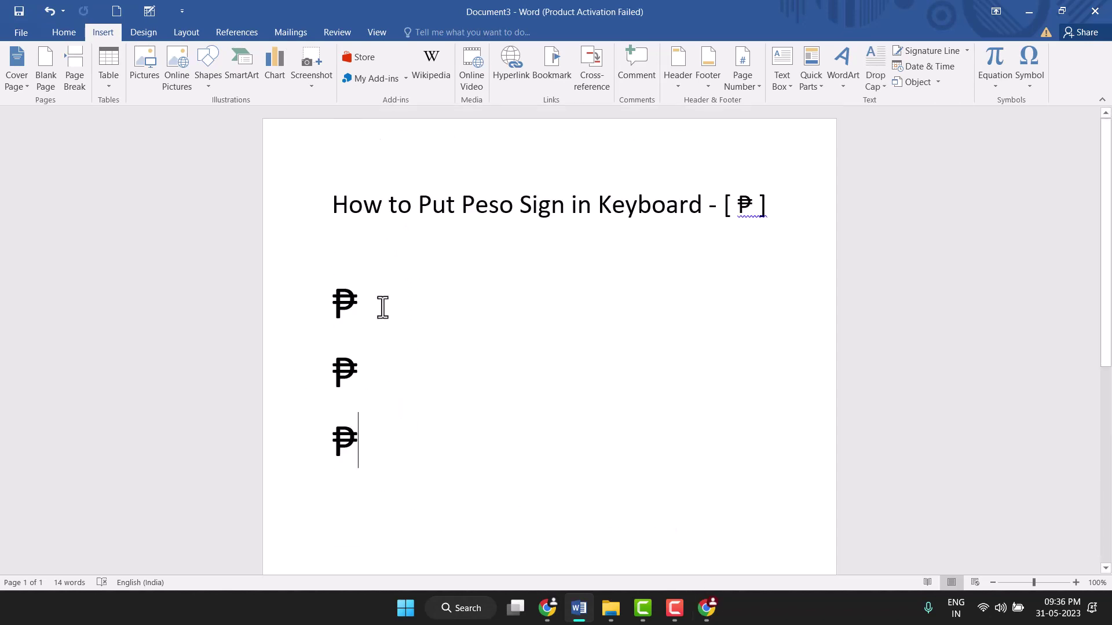